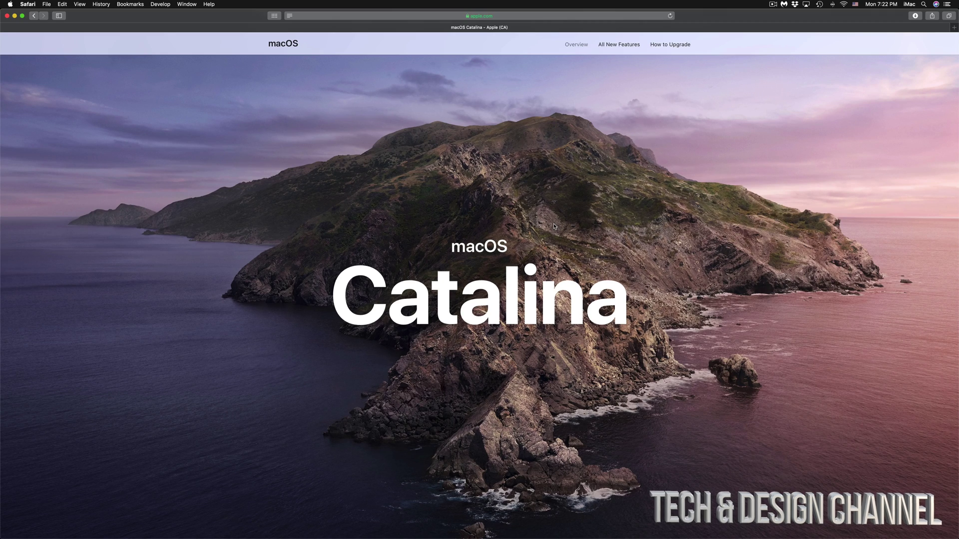
- Open Time Machine preferences to check the backup, showing all preference categories
{"action": "mouse_move", "coordinate": [544, 537]}
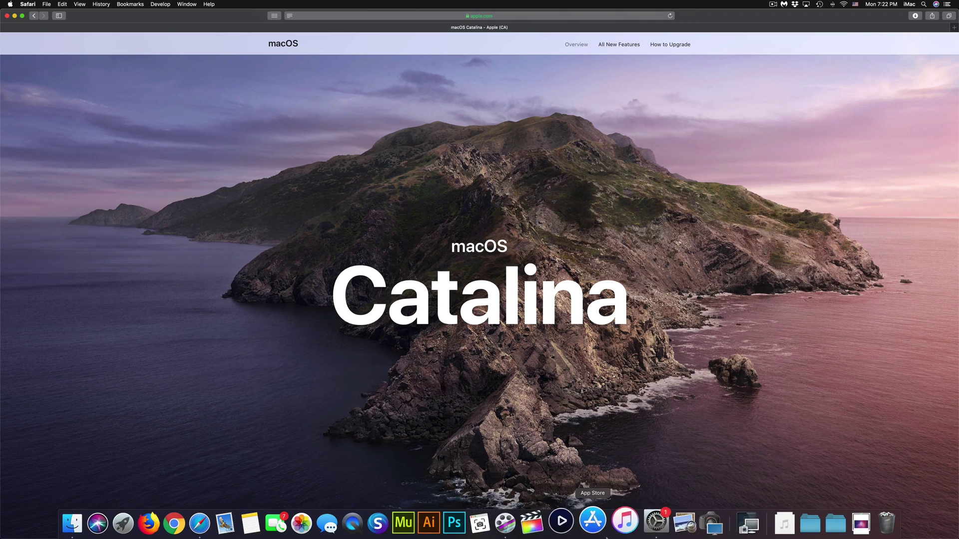
{"action": "left_click", "coordinate": [645, 534]}
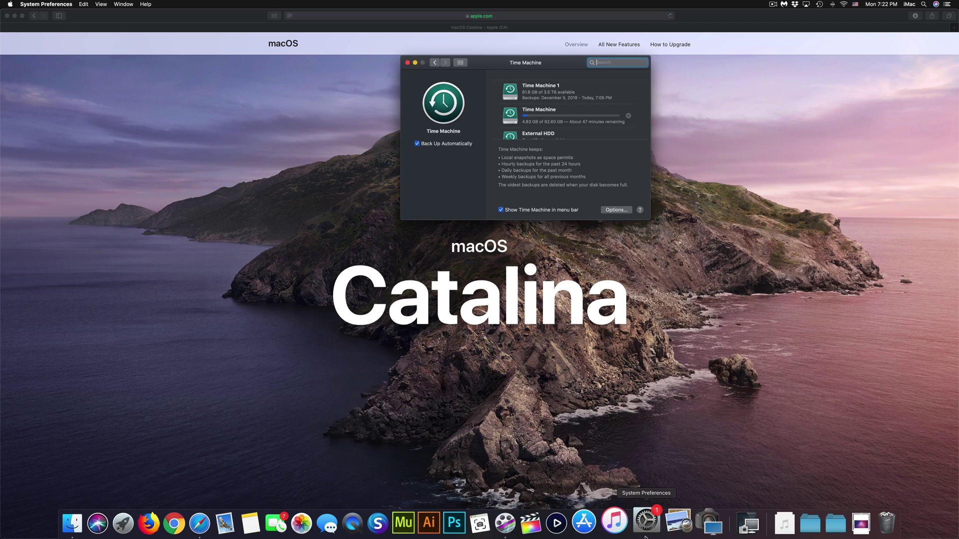
{"action": "left_click_drag", "start_coordinate": [531, 64], "coordinate": [509, 137]}
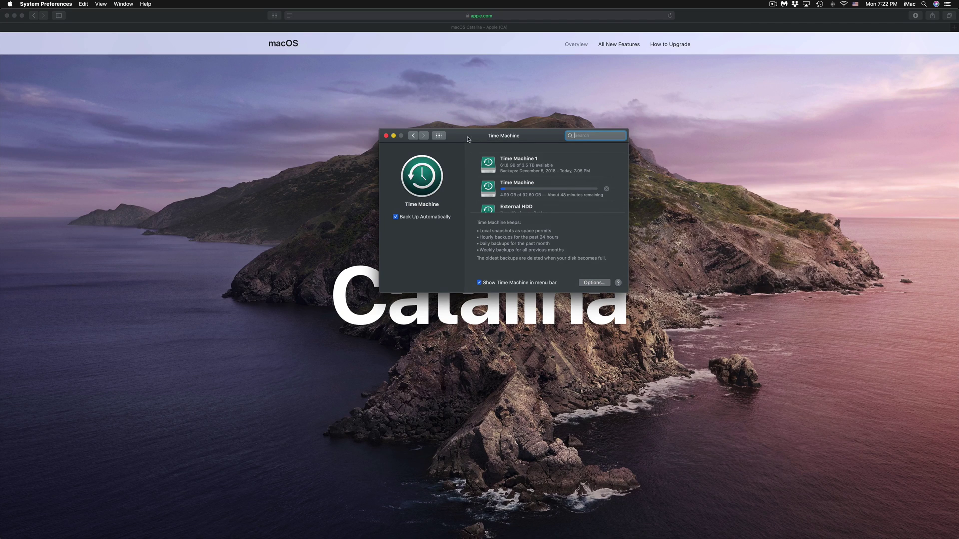
{"action": "left_click_drag", "start_coordinate": [468, 139], "coordinate": [448, 149]}
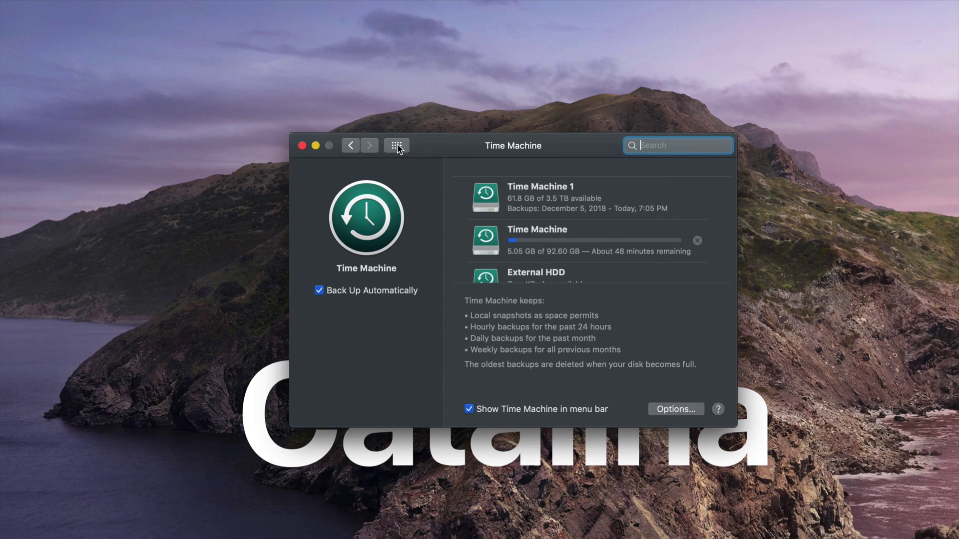
{"action": "left_click", "coordinate": [398, 146]}
{"action": "left_click_drag", "start_coordinate": [561, 150], "coordinate": [514, 90]}
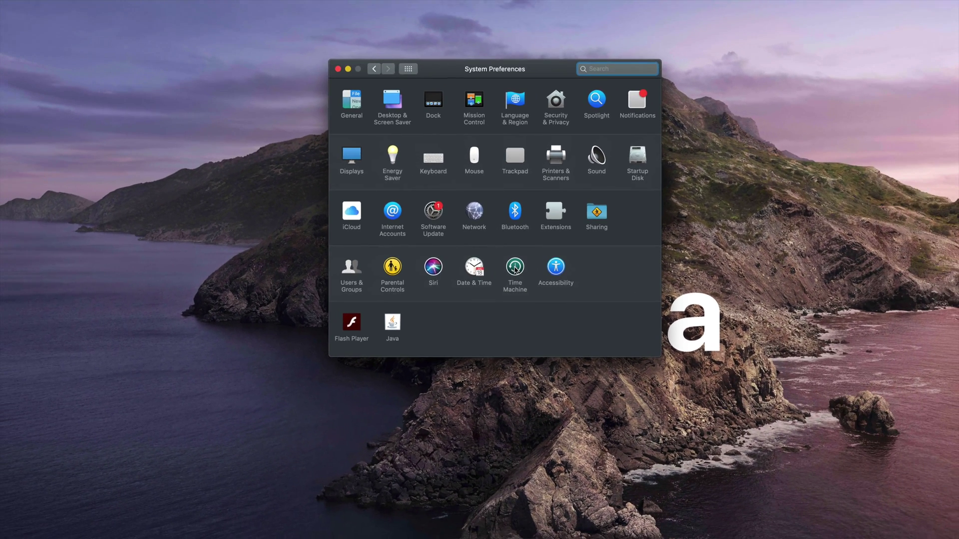
{"action": "left_click_drag", "start_coordinate": [549, 78], "coordinate": [489, 124]}
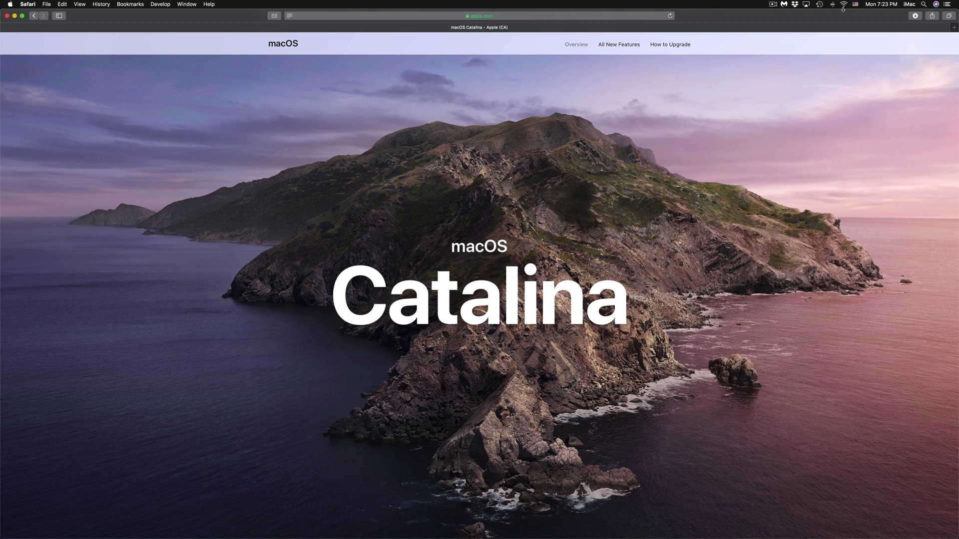
- Check the running Time Machine backup from the menu bar and reopen its settings
{"action": "left_click", "coordinate": [820, 5]}
{"action": "left_click", "coordinate": [830, 45]}
{"action": "mouse_move", "coordinate": [426, 537]}
{"action": "mouse_move", "coordinate": [645, 537]}
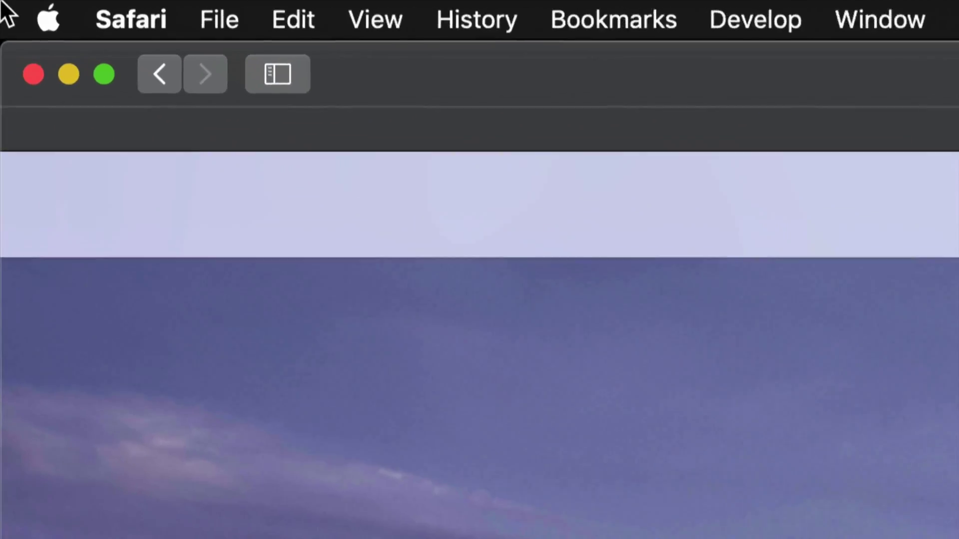
- Bring up System Preferences from the Apple menu, with Software Update showing 1 pending update
{"action": "left_click", "coordinate": [30, 10]}
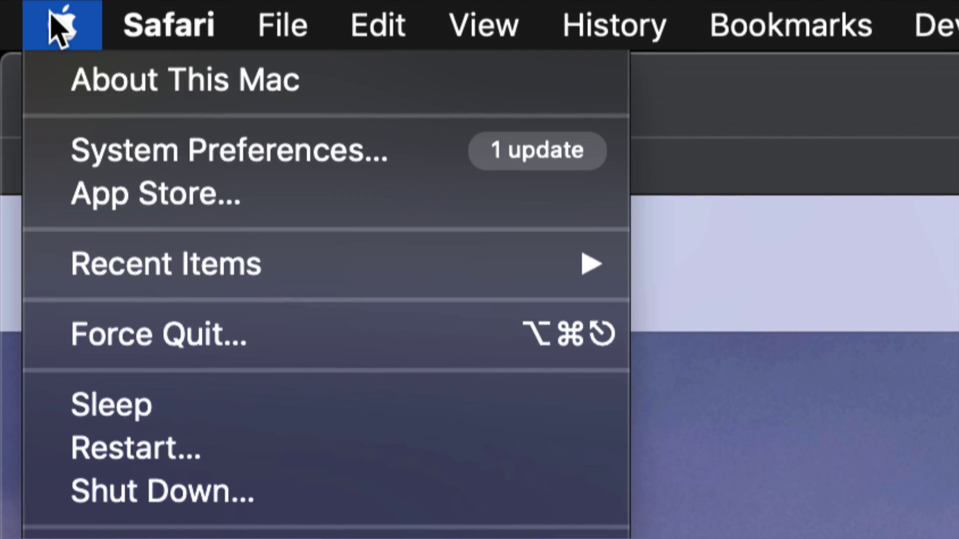
{"action": "left_click", "coordinate": [233, 161]}
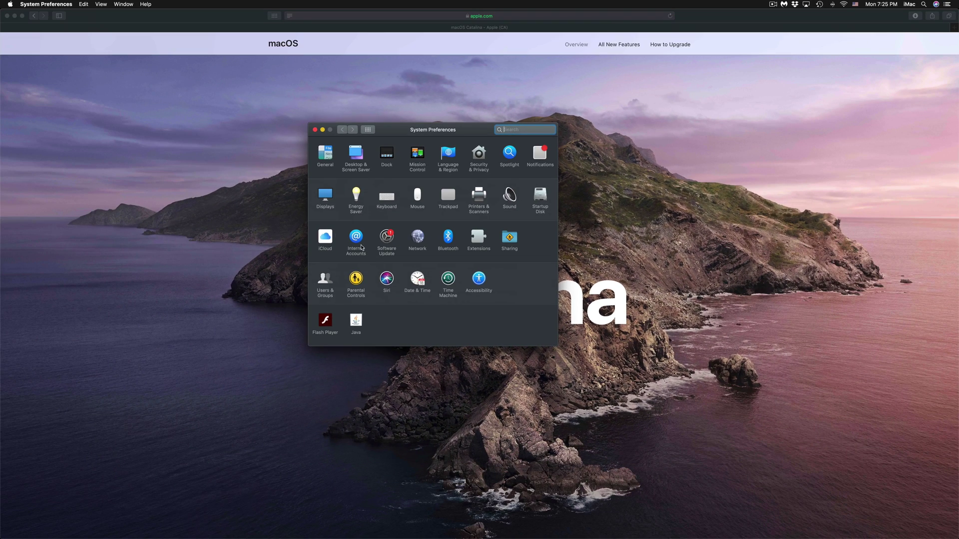
{"action": "left_click", "coordinate": [10, 4]}
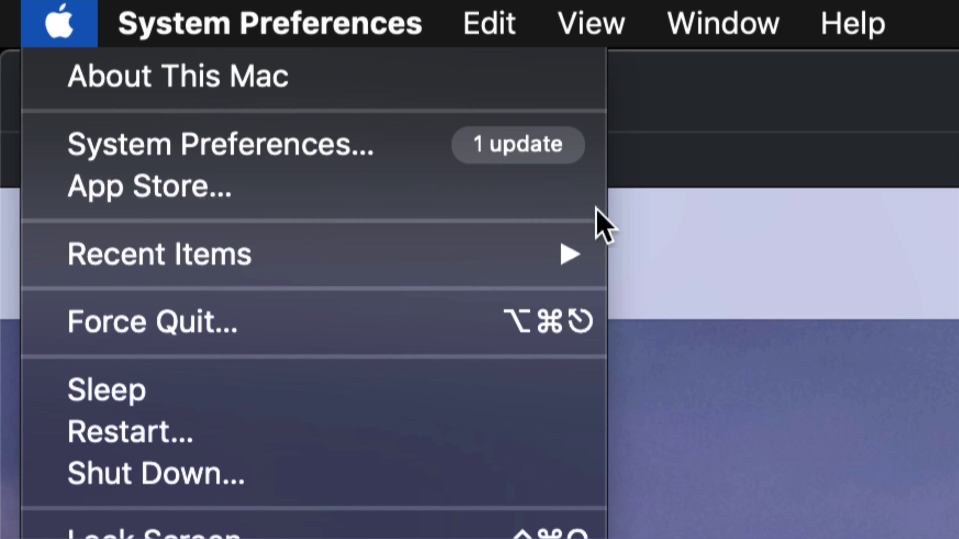
{"action": "left_click", "coordinate": [428, 159]}
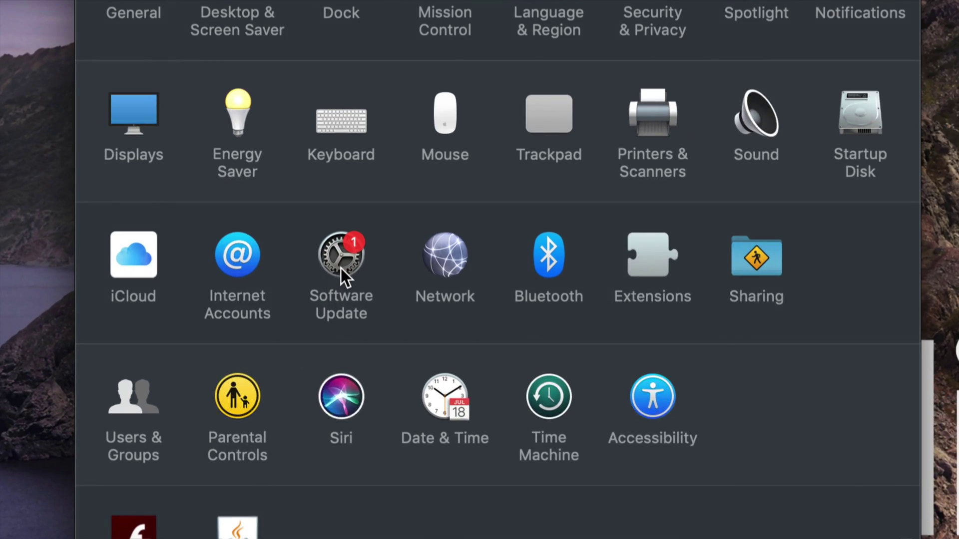
- Review the macOS Catalina 10.15 (8.09 GB) offer in Software Update, then quit System Preferences
{"action": "left_click", "coordinate": [341, 270]}
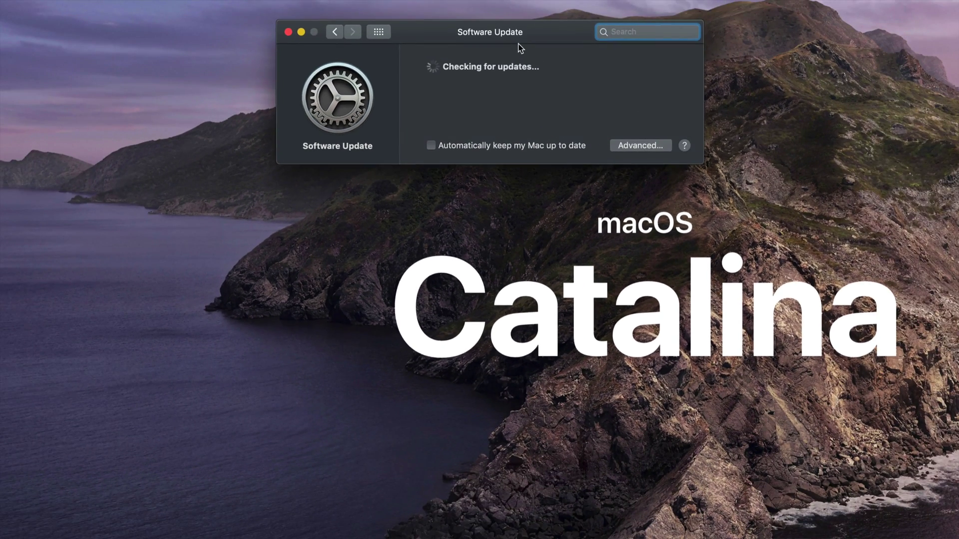
{"action": "left_click_drag", "start_coordinate": [518, 44], "coordinate": [489, 171]}
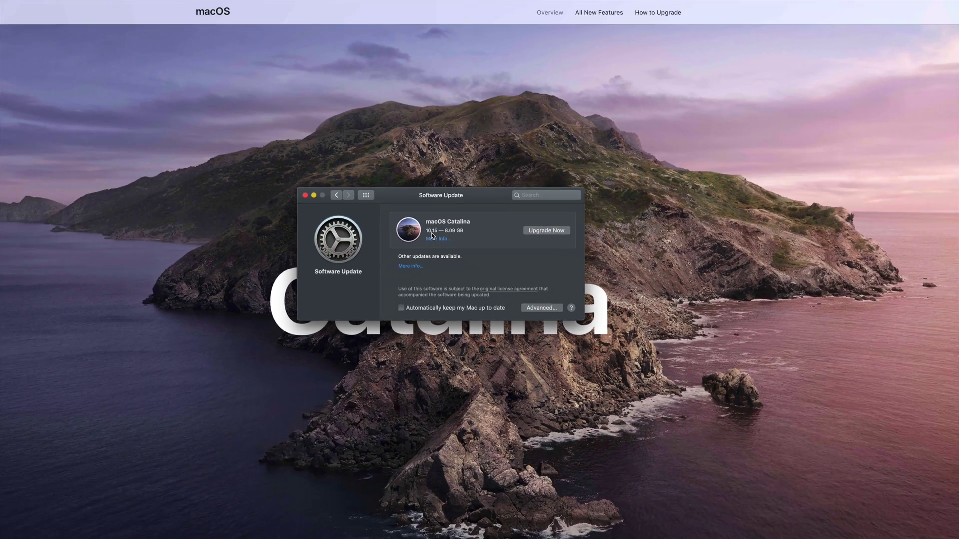
{"action": "key", "text": "super+q"}
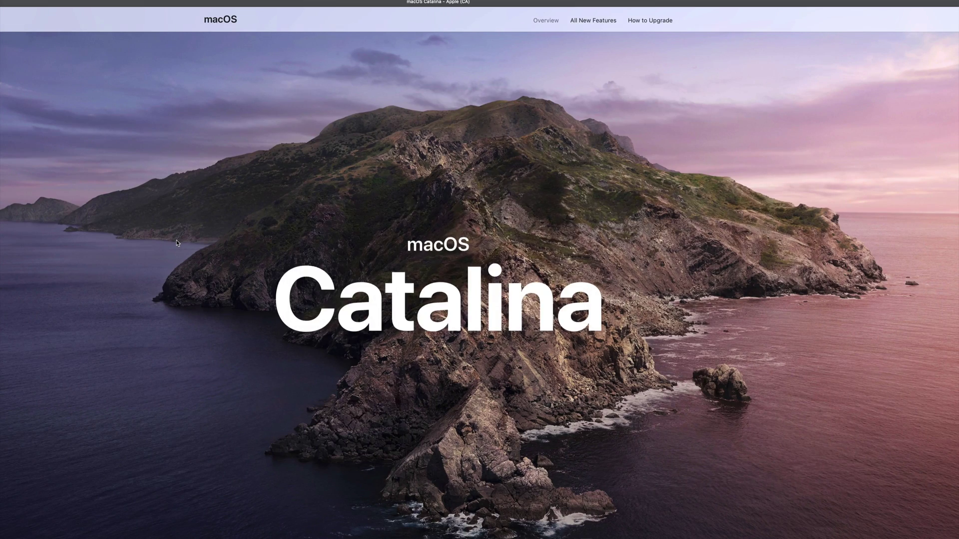
{"action": "scroll", "coordinate": [400, 265], "scroll_direction": "down", "scroll_amount": 20}
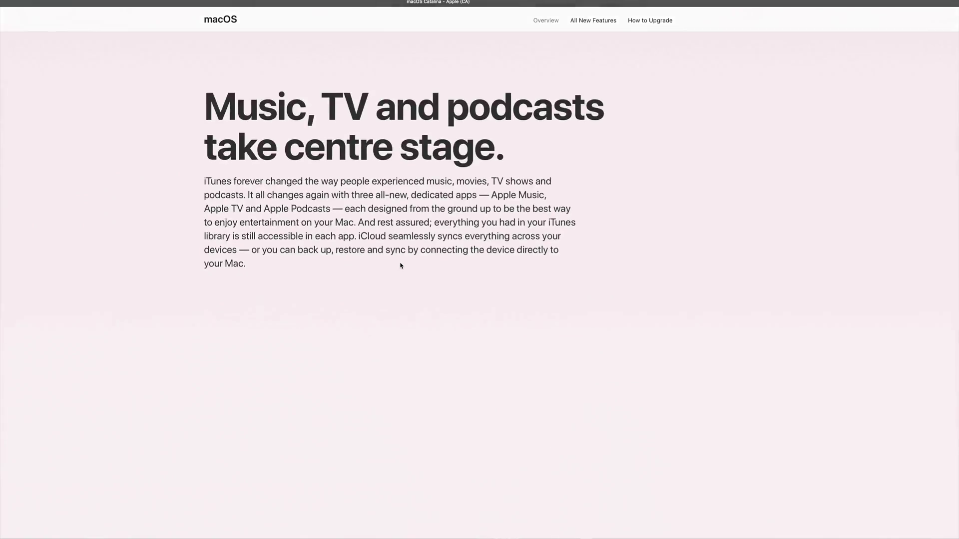
{"action": "scroll", "coordinate": [401, 265], "scroll_direction": "down", "scroll_amount": 15}
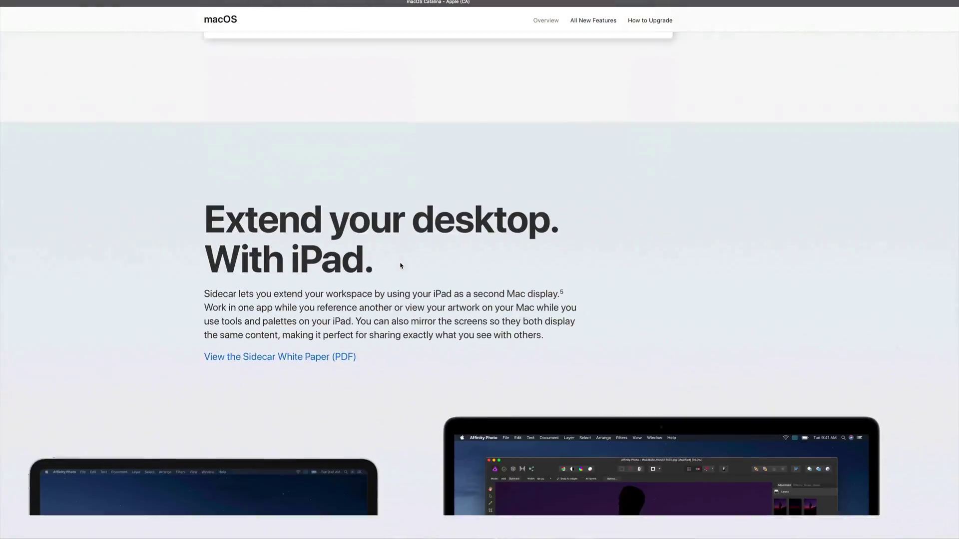
{"action": "scroll", "coordinate": [401, 266], "scroll_direction": "down", "scroll_amount": 15}
{"action": "scroll", "coordinate": [401, 266], "scroll_direction": "up", "scroll_amount": 5}
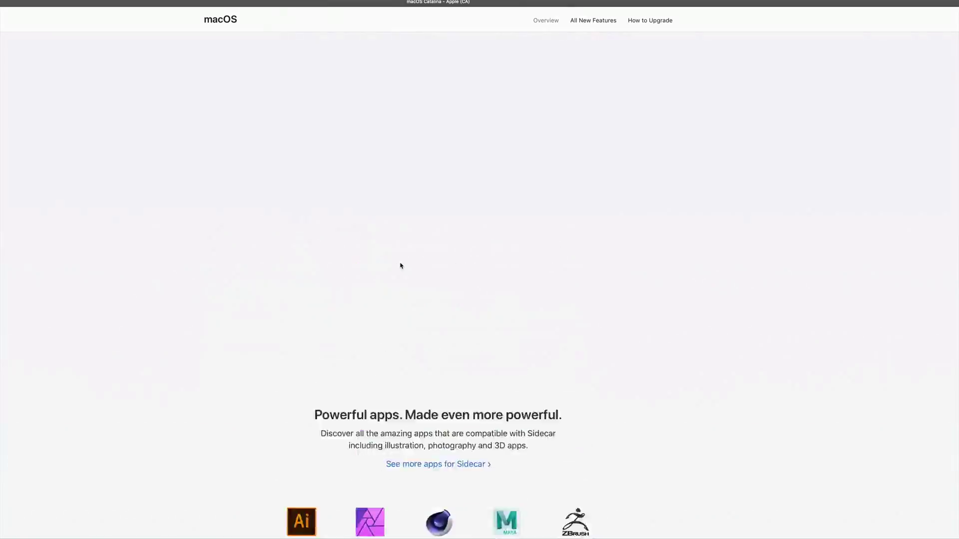
{"action": "scroll", "coordinate": [400, 265], "scroll_direction": "up", "scroll_amount": 20}
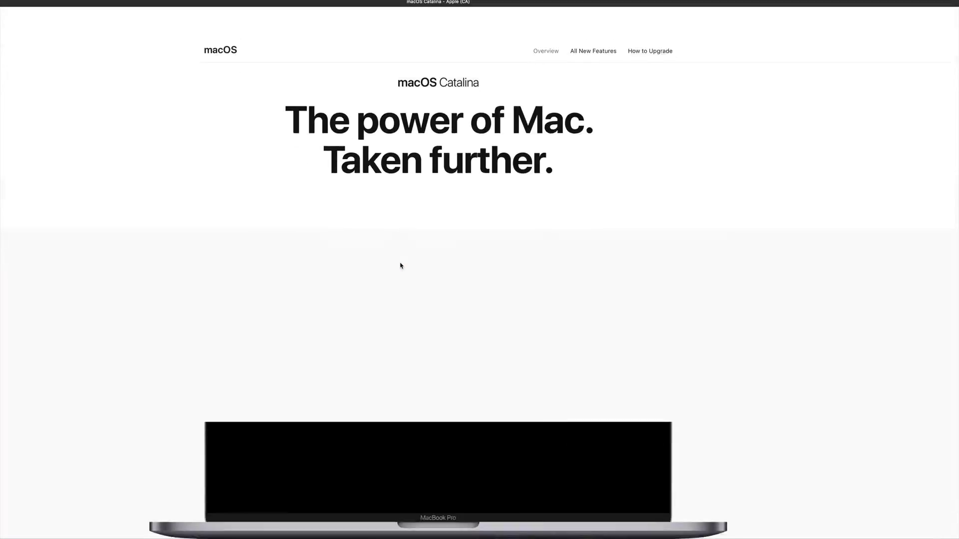
{"action": "scroll", "coordinate": [401, 265], "scroll_direction": "up", "scroll_amount": 5}
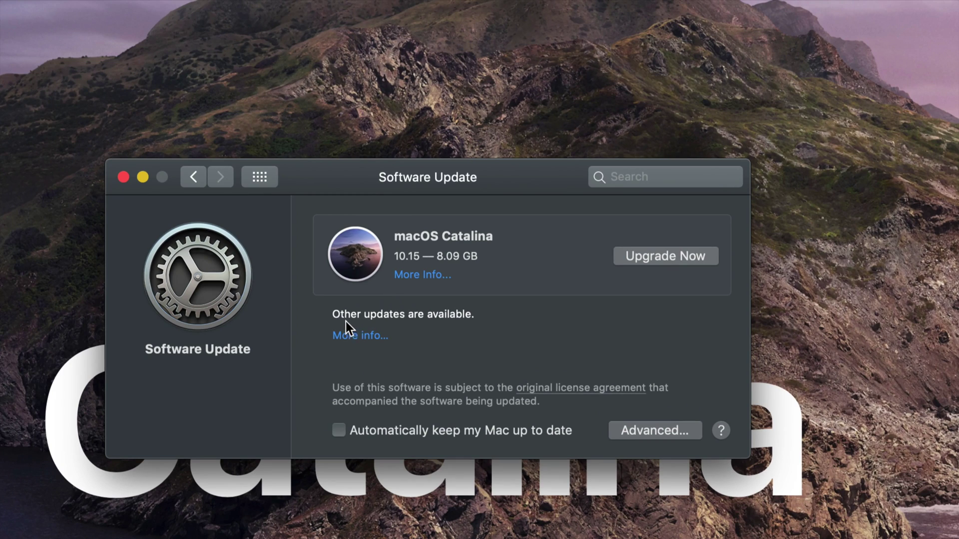
- List the other updates, Pro Video Formats 2.1.1 and Safari 13.0.2, and read their descriptions
{"action": "left_click", "coordinate": [373, 341]}
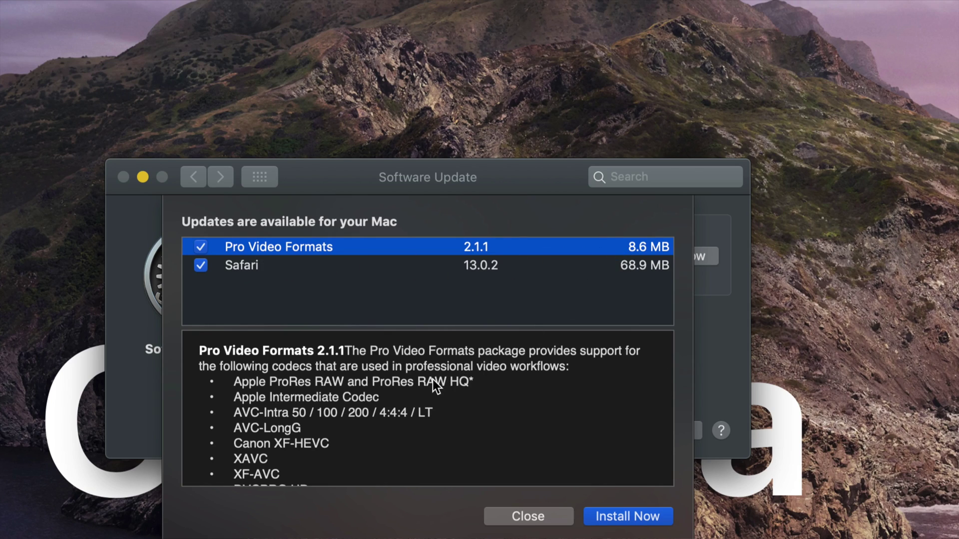
{"action": "scroll", "coordinate": [433, 379], "scroll_direction": "down", "scroll_amount": 10}
{"action": "scroll", "coordinate": [432, 380], "scroll_direction": "up", "scroll_amount": 10}
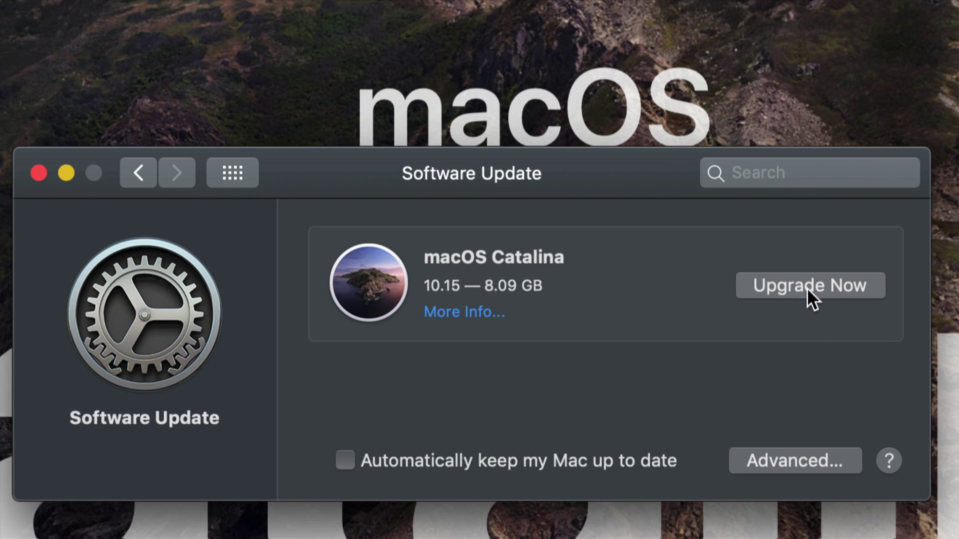
- Start the macOS Catalina 10.15 upgrade with Upgrade Now and let the installer download
{"action": "left_click", "coordinate": [807, 288]}
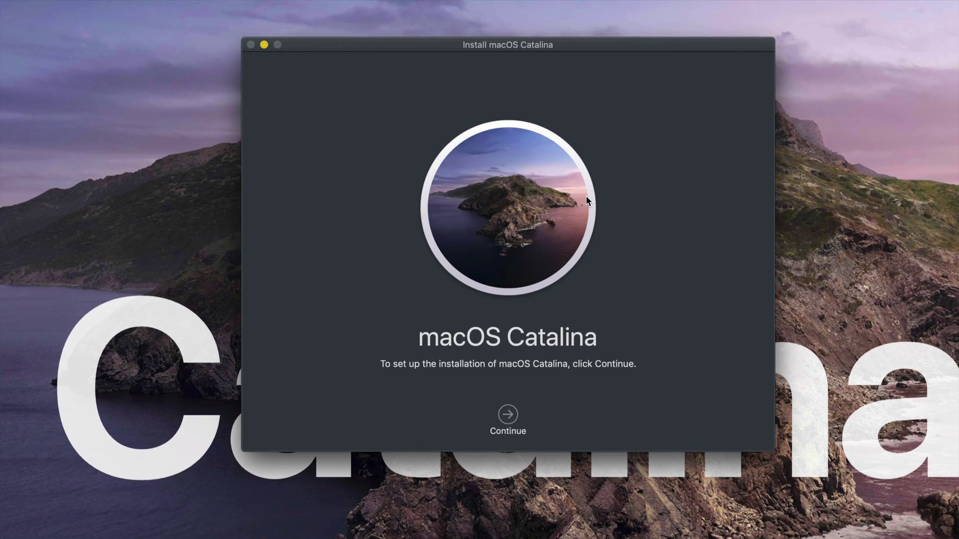
- Continue past the installer welcome screen and agree to the macOS Catalina software license
{"action": "left_click", "coordinate": [507, 417]}
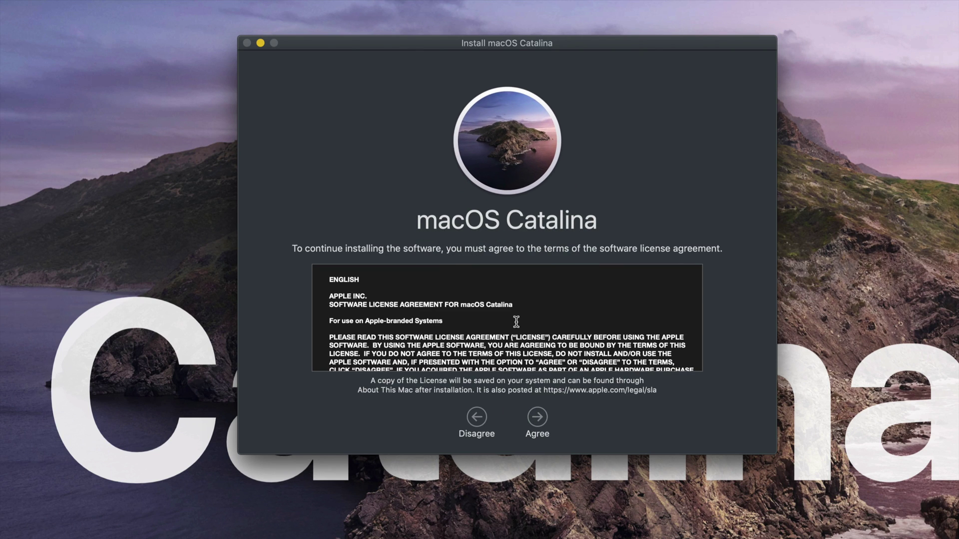
{"action": "scroll", "coordinate": [516, 321], "scroll_direction": "down", "scroll_amount": 15}
{"action": "scroll", "coordinate": [516, 321], "scroll_direction": "down", "scroll_amount": 15}
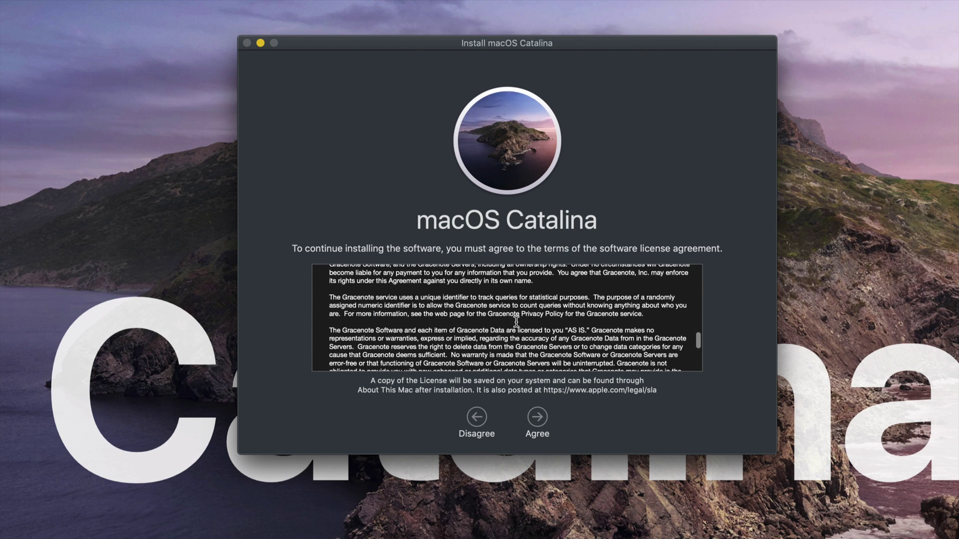
{"action": "left_click", "coordinate": [538, 424]}
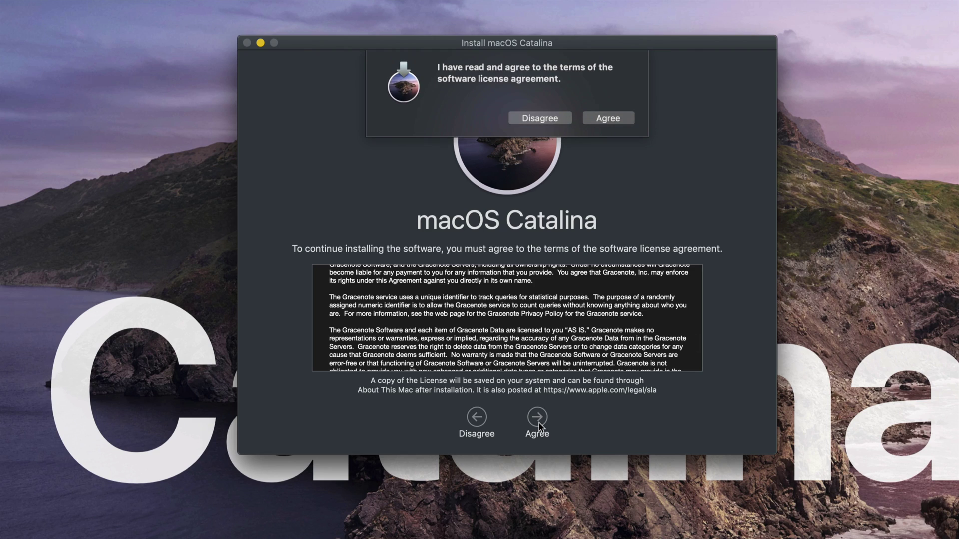
{"action": "left_click", "coordinate": [607, 118]}
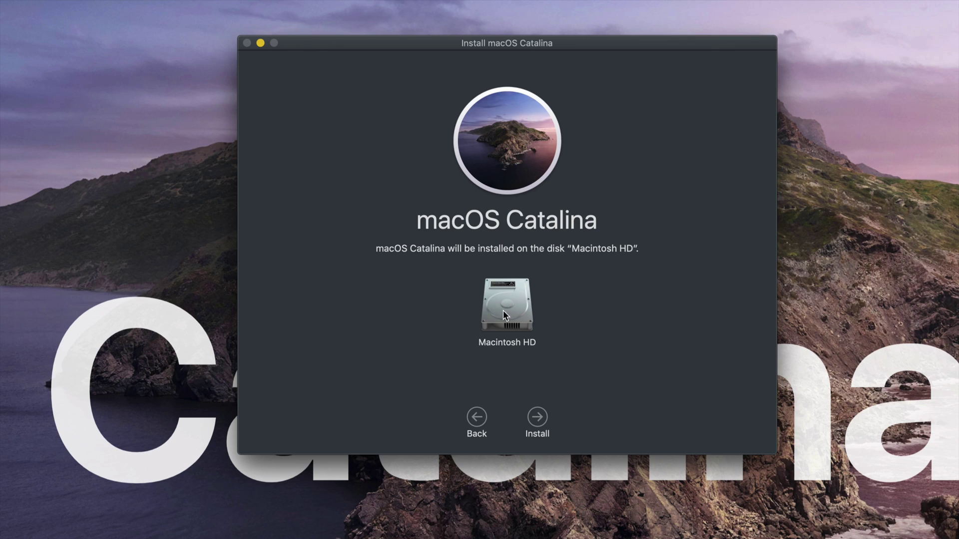
- Install Catalina onto Macintosh HD, authorising with the administrator password
{"action": "left_click", "coordinate": [538, 419]}
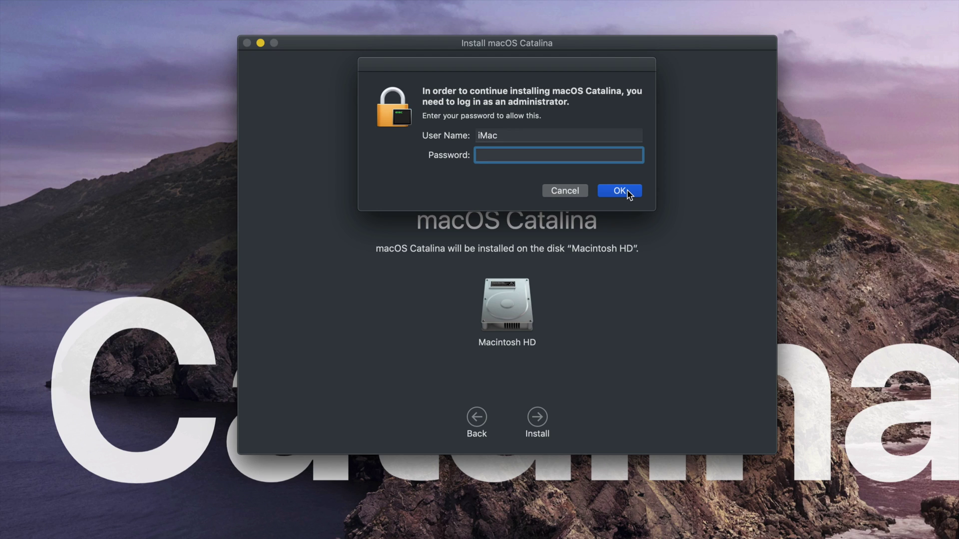
{"action": "left_click", "coordinate": [620, 190]}
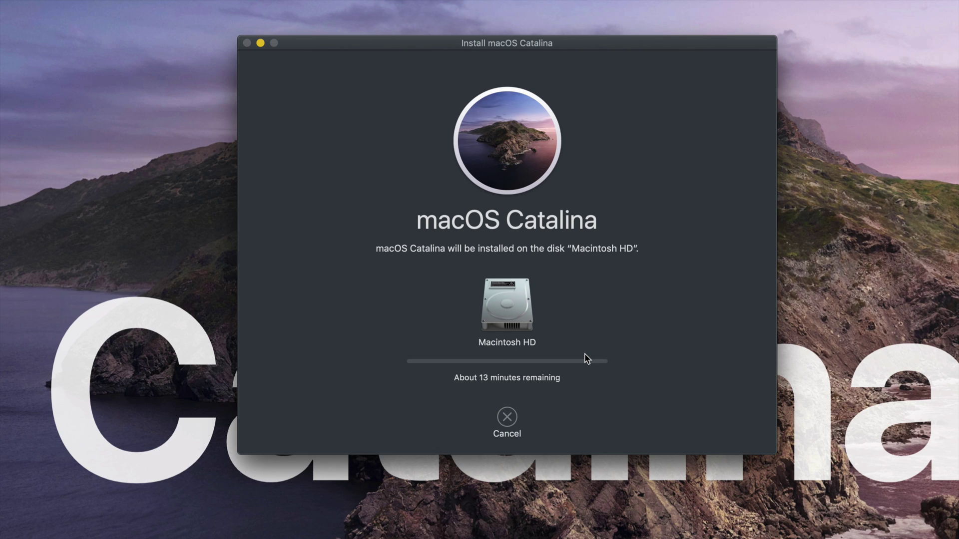
{"action": "left_click_drag", "start_coordinate": [561, 43], "coordinate": [561, 61]}
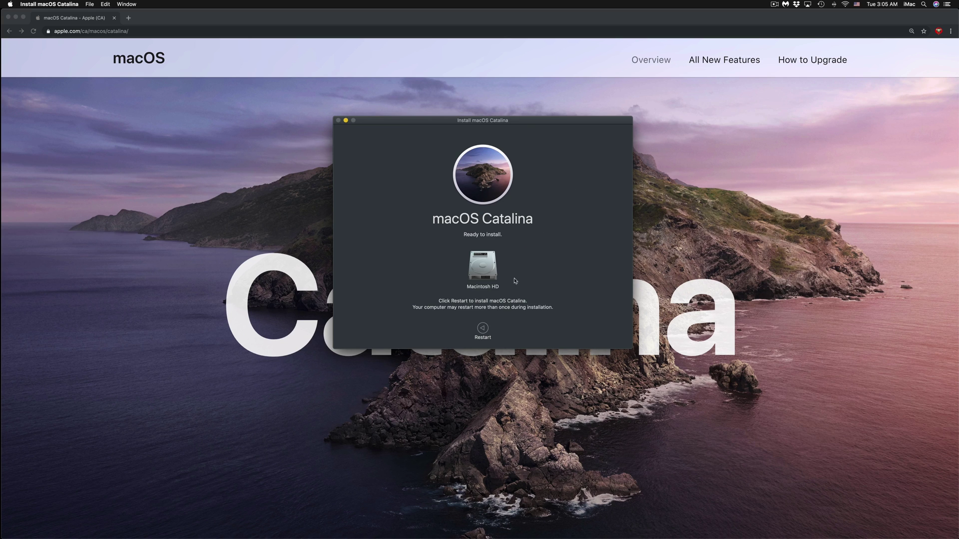
- Restart the Mac to complete the macOS Catalina installation
{"action": "left_click", "coordinate": [483, 328]}
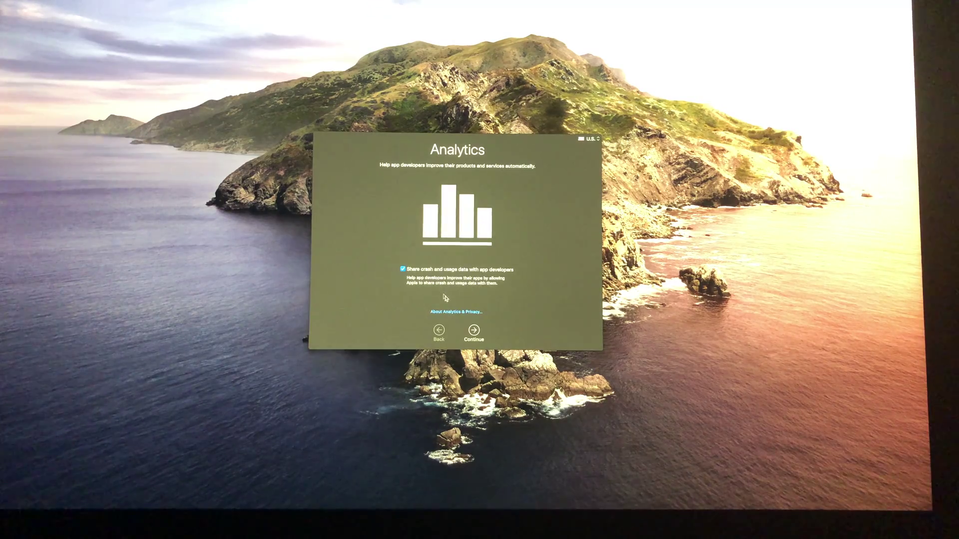
- Keep analytics sharing enabled and continue past the Screen Time step
{"action": "left_click", "coordinate": [473, 331]}
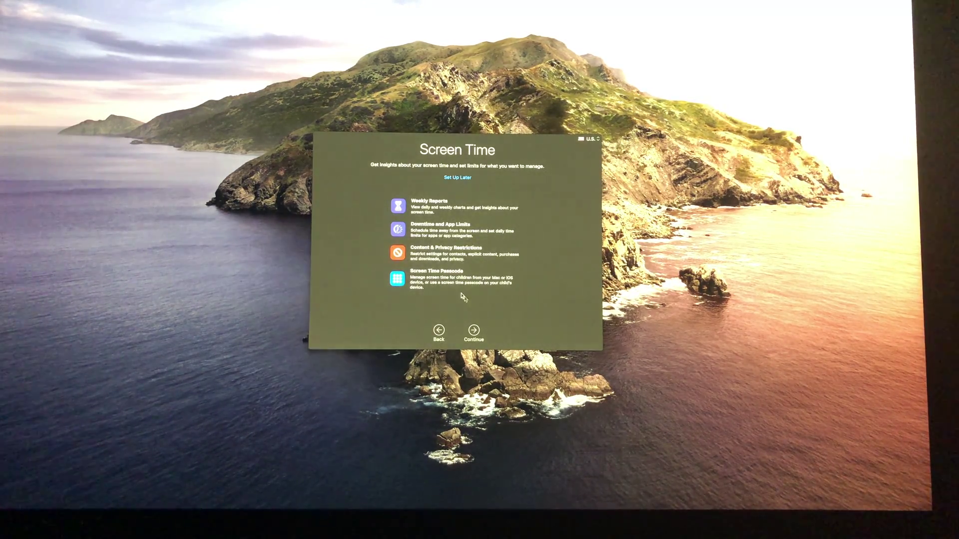
{"action": "left_click", "coordinate": [474, 330]}
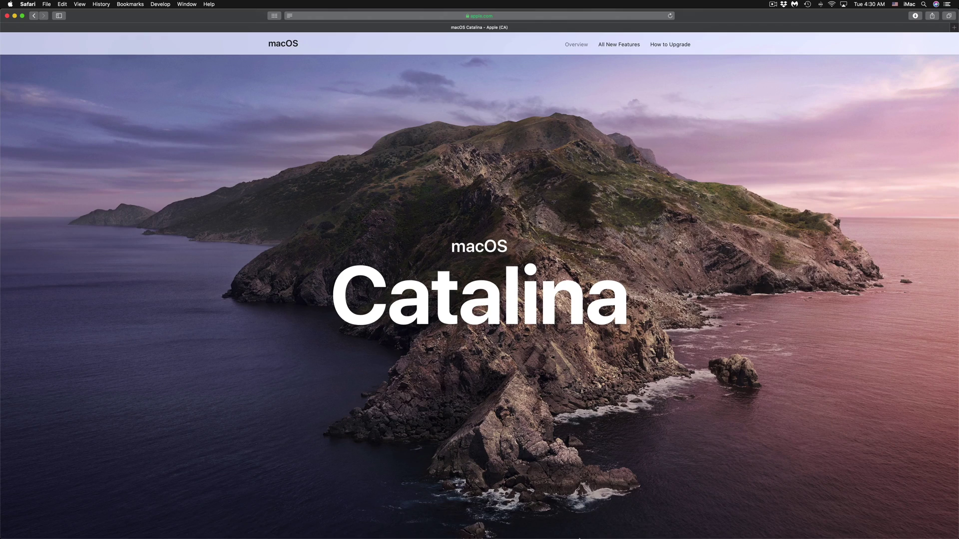
{"action": "mouse_move", "coordinate": [580, 538]}
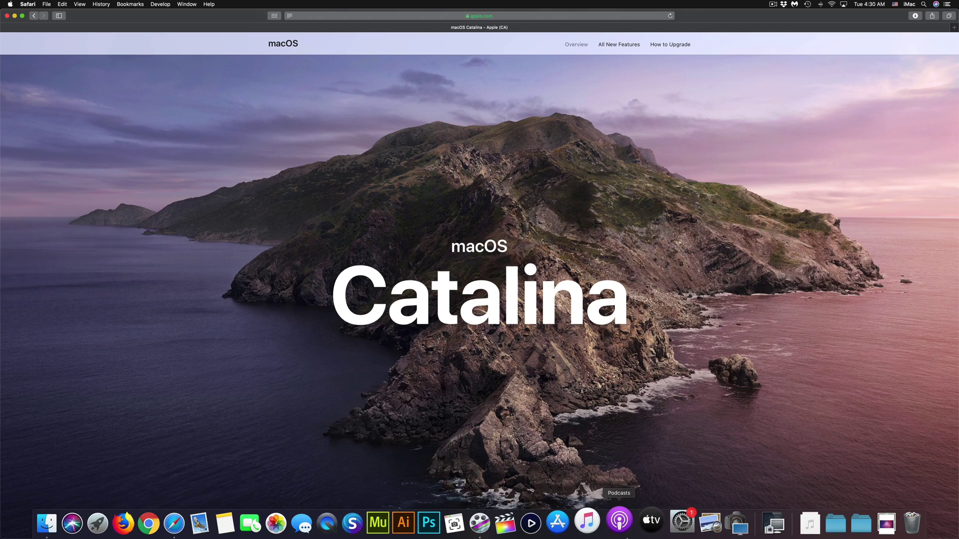